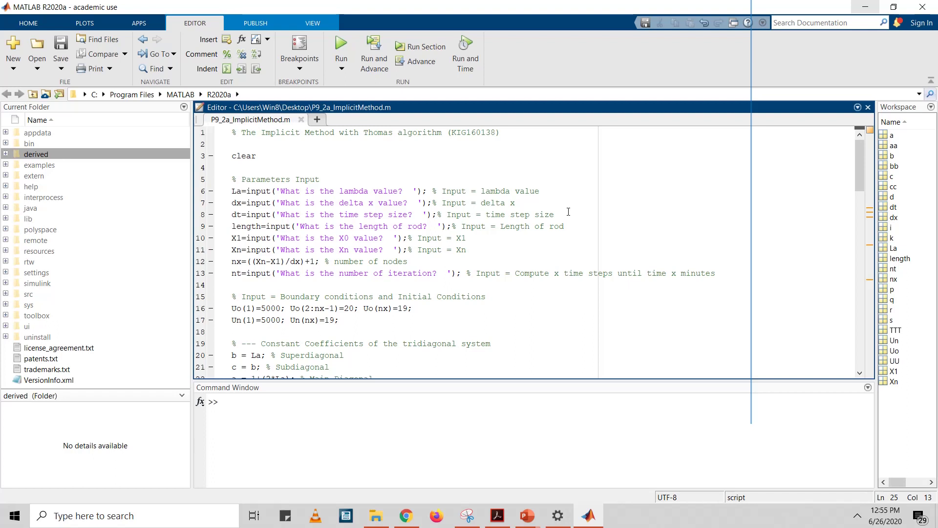
# Step: Highlight the script's user-input parameter lines 6–13, then scroll further down the code
pyautogui.click(432, 202)
pyautogui.moveTo(232, 191); pyautogui.dragTo(499, 275)
pyautogui.click(498, 274)
pyautogui.scroll(-2, 413, 267)
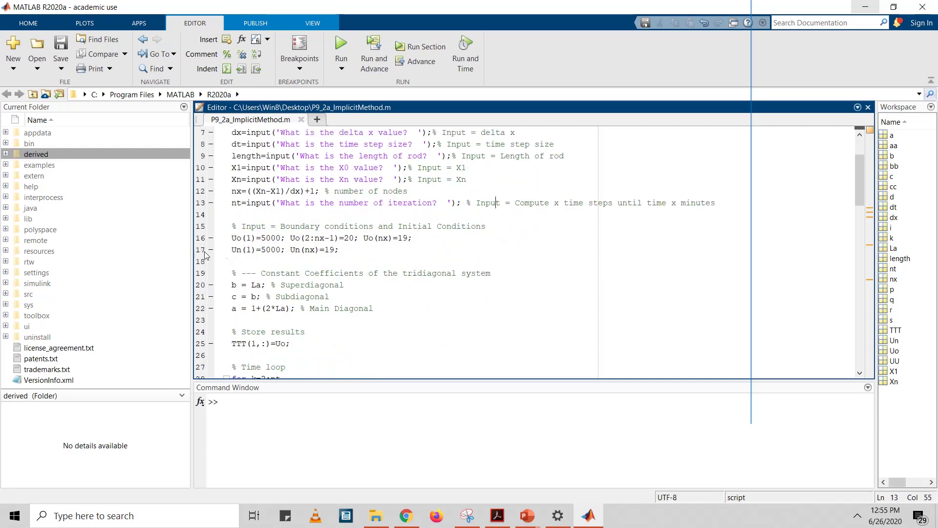
pyautogui.scroll(-3, 313, 256)
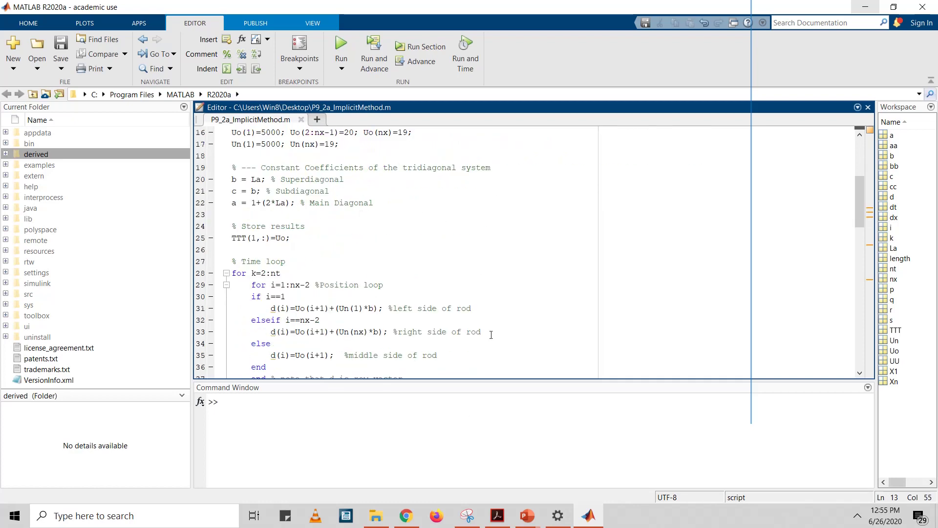
# Step: Point out slide 13's node equations in the report, then move to the slide 14 Implicit Method
pyautogui.moveTo(528, 516)
pyautogui.click(635, 454)
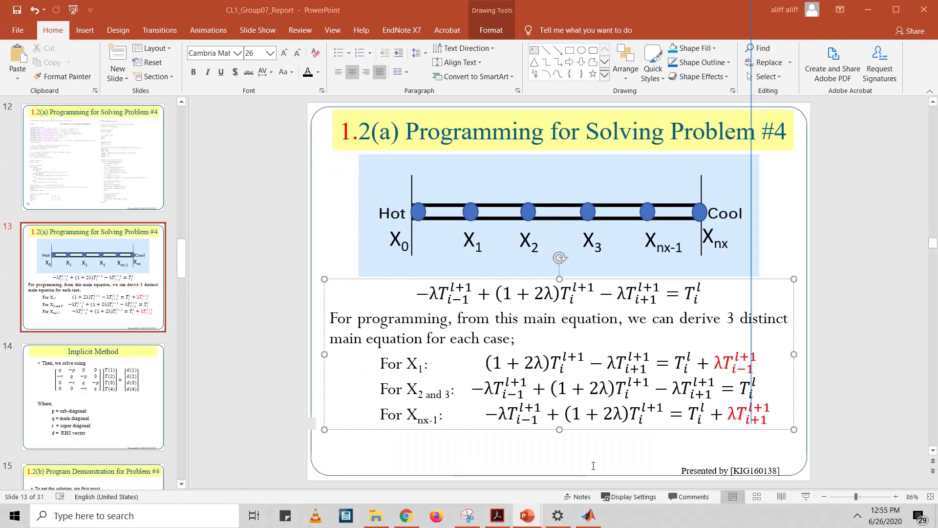
pyautogui.click(477, 294)
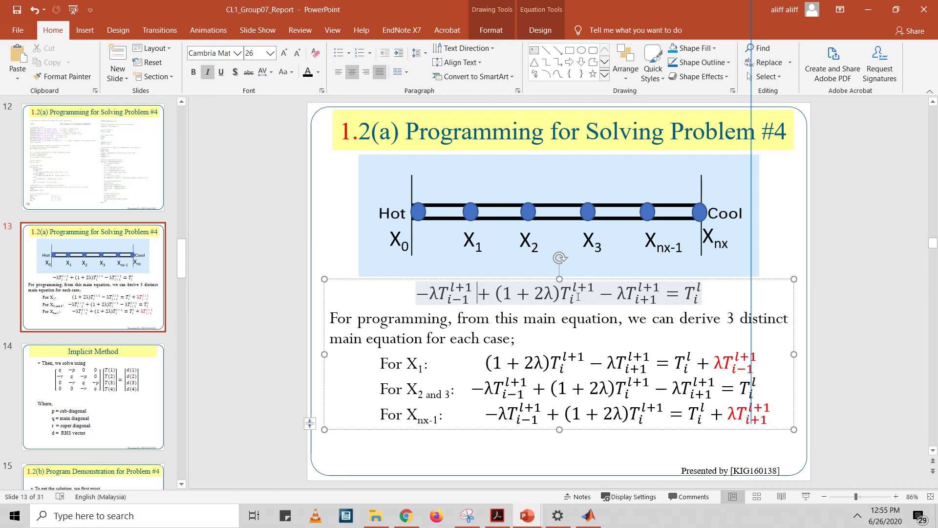
pyautogui.click(548, 318)
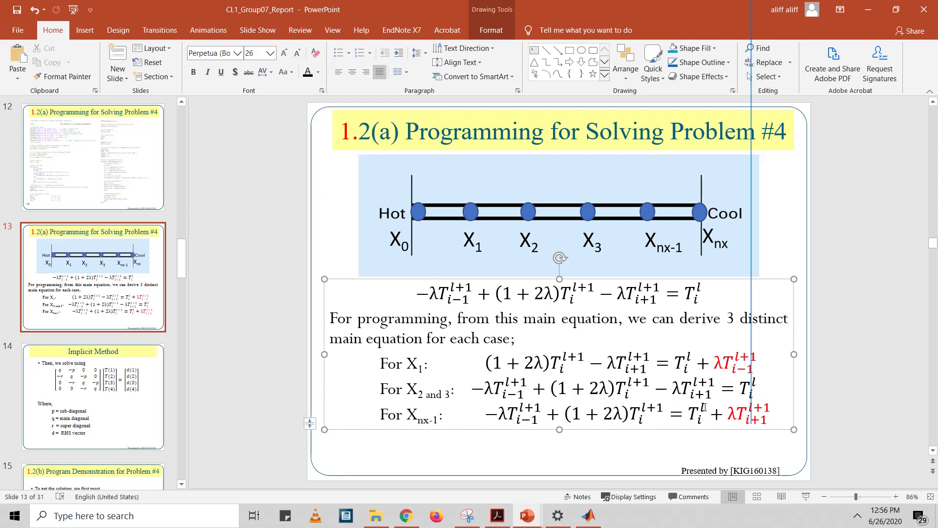
pyautogui.click(92, 388)
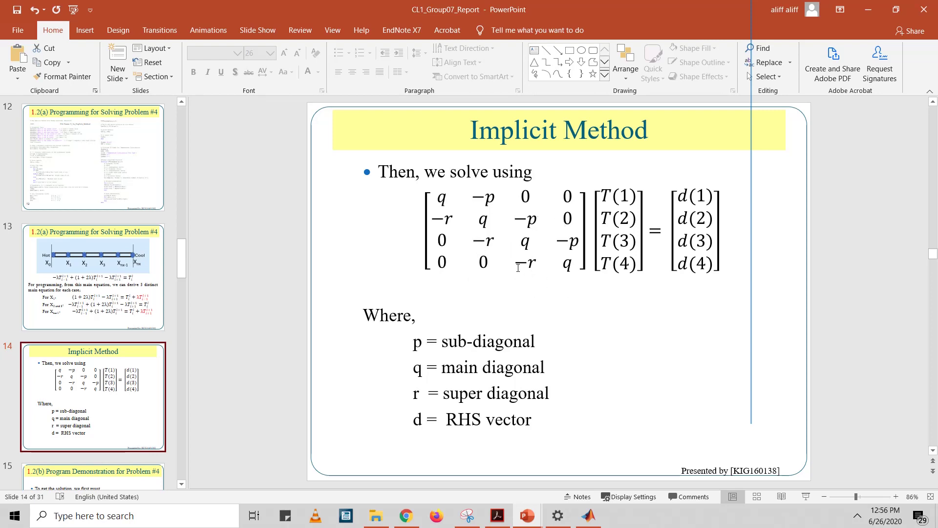
pyautogui.click(868, 9)
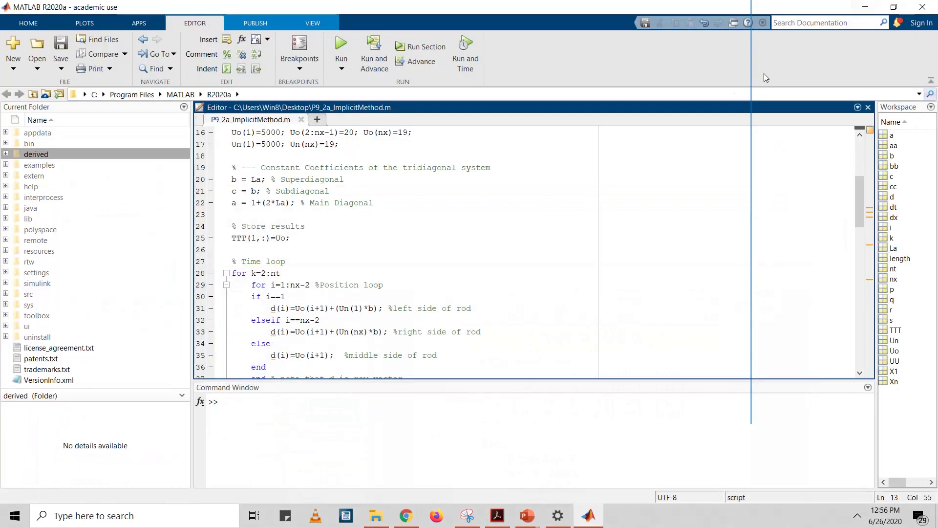
pyautogui.moveTo(374, 203); pyautogui.dragTo(232, 179)
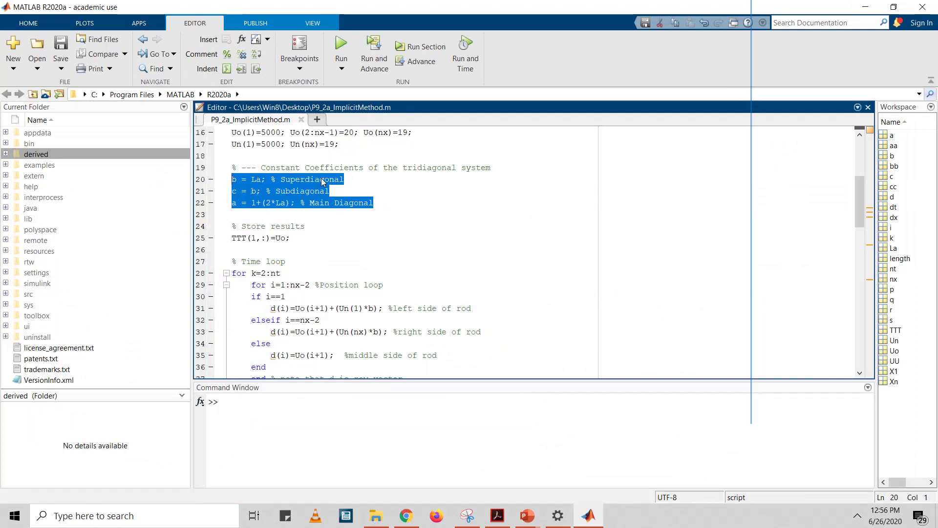
pyautogui.click(414, 209)
pyautogui.scroll(-3, 419, 209)
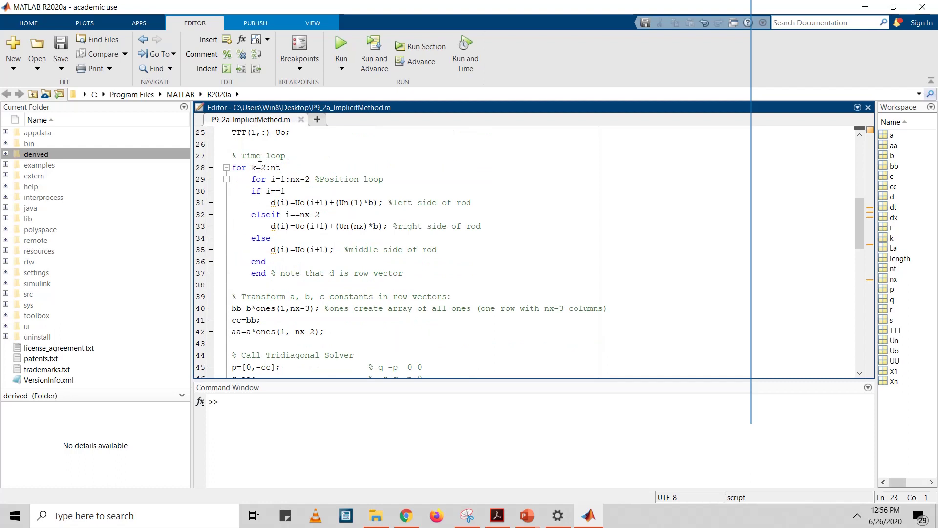
pyautogui.moveTo(282, 169); pyautogui.dragTo(272, 168)
pyautogui.click(283, 167)
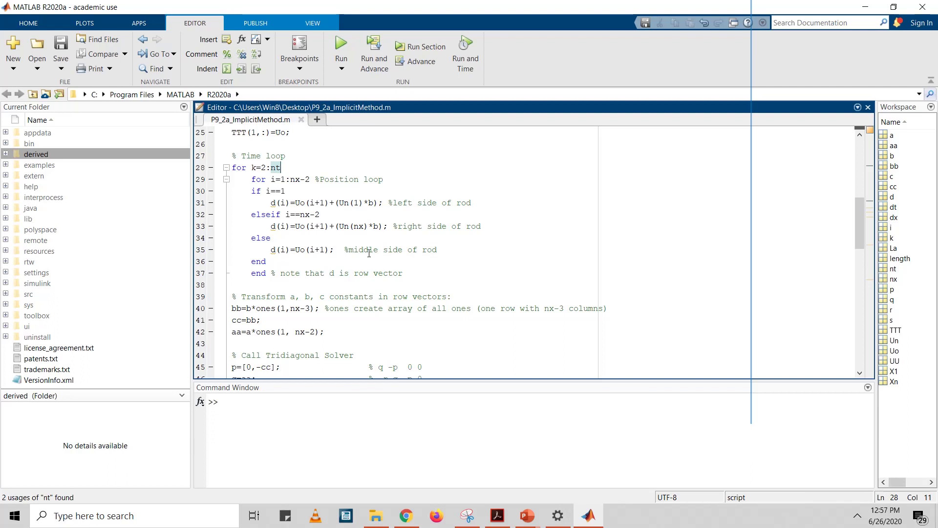
pyautogui.scroll(-2, 362, 250)
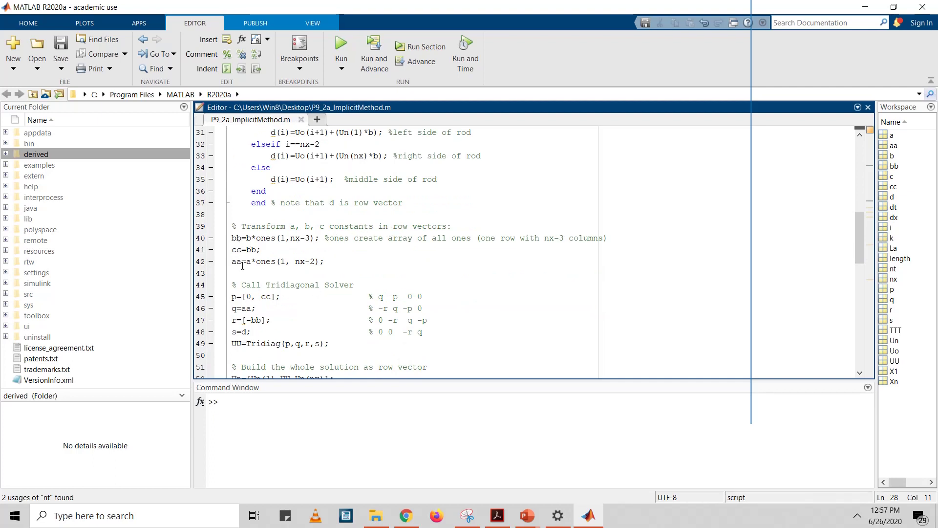
pyautogui.scroll(-1, 241, 258)
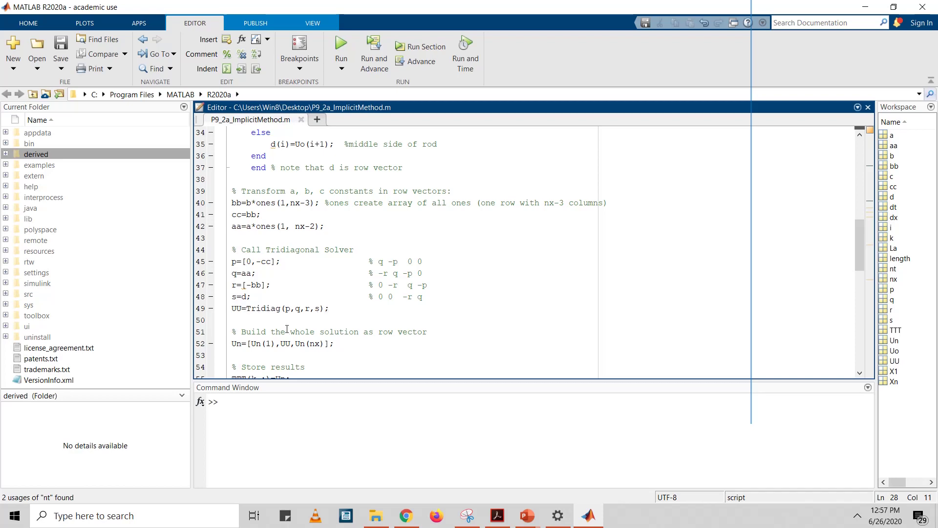
pyautogui.scroll(-6, 327, 303)
pyautogui.scroll(-8, 328, 286)
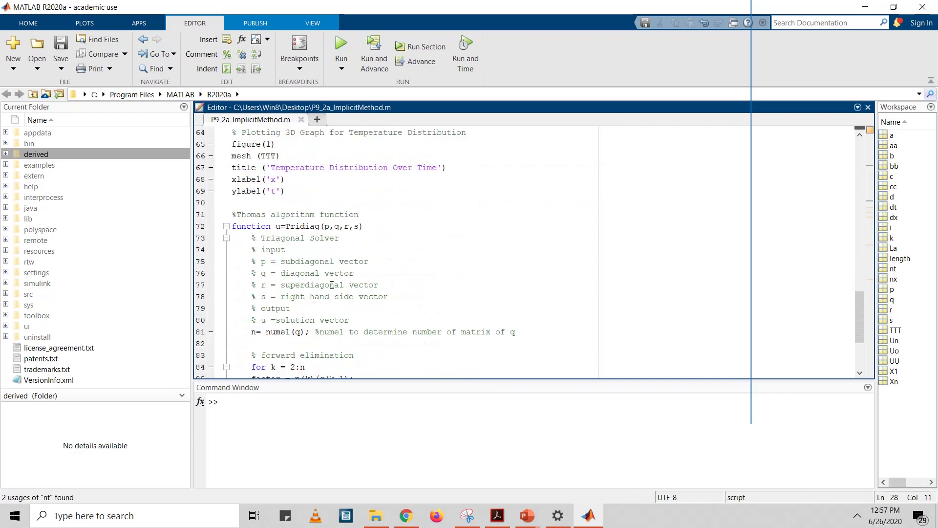
pyautogui.scroll(3, 332, 284)
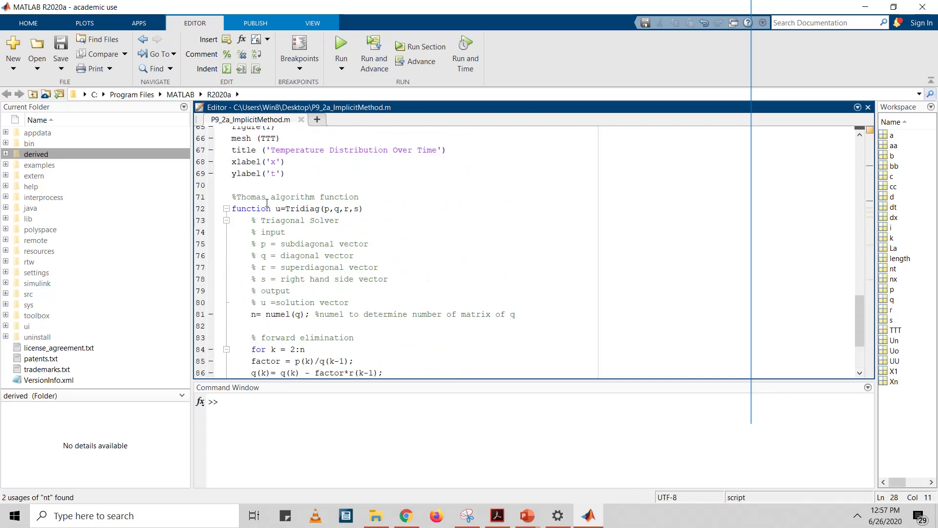
pyautogui.scroll(-3, 293, 262)
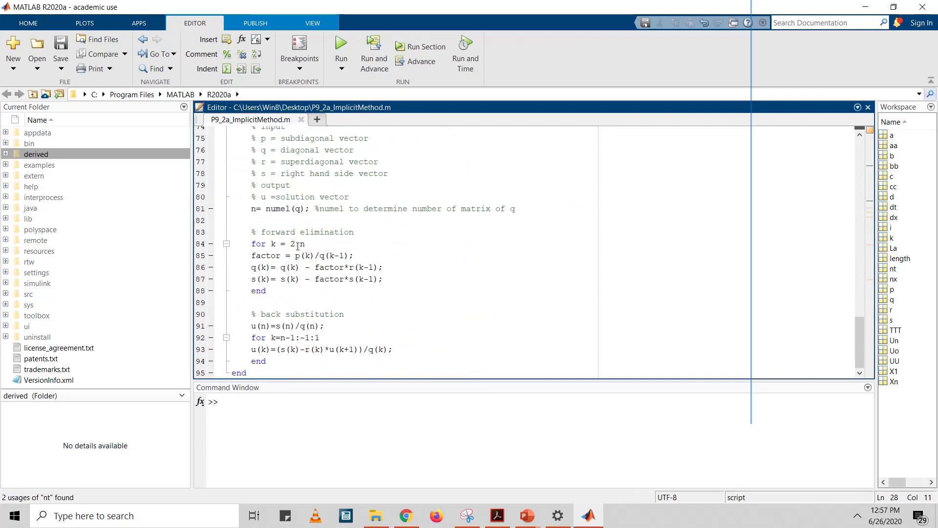
pyautogui.scroll(9, 308, 228)
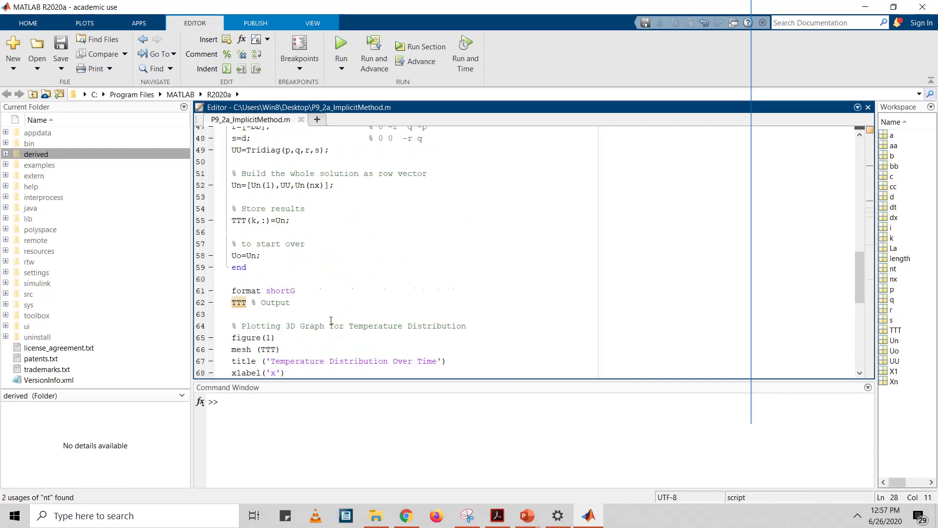
pyautogui.scroll(6, 307, 228)
pyautogui.scroll(-7, 299, 231)
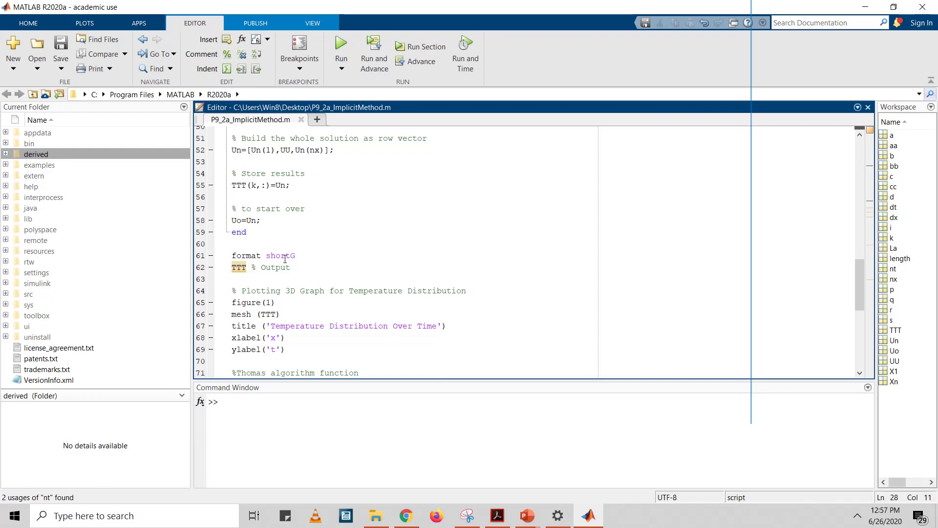
pyautogui.scroll(13, 285, 259)
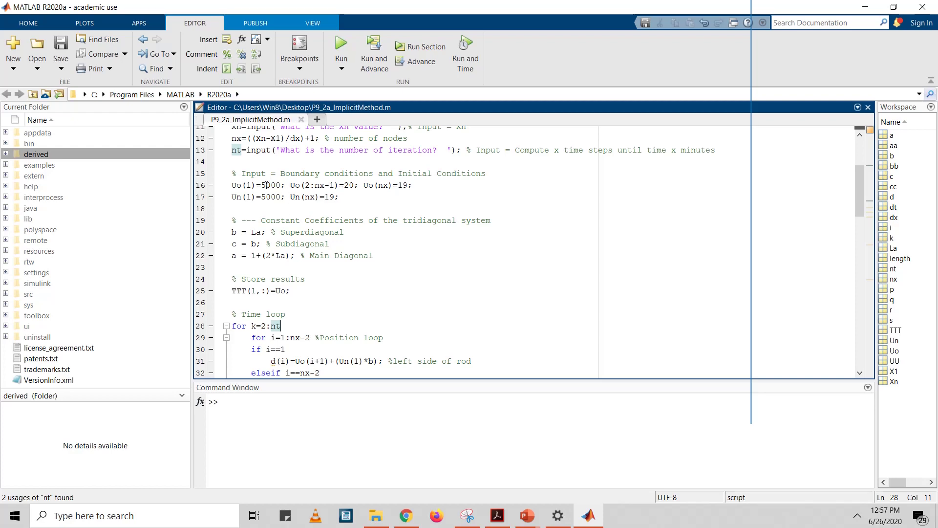
pyautogui.moveTo(262, 184); pyautogui.dragTo(275, 185)
pyautogui.doubleClick(264, 197)
pyautogui.scroll(-11, 295, 259)
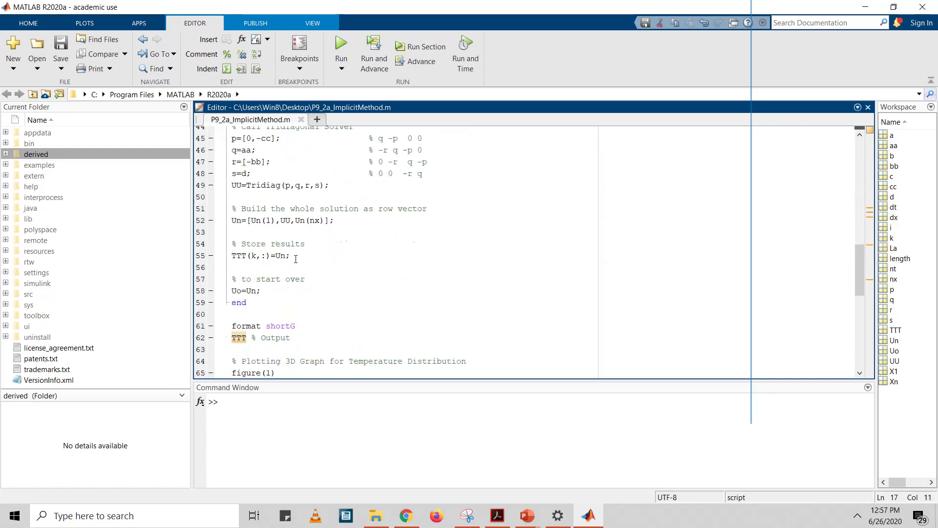
pyautogui.scroll(-3, 295, 259)
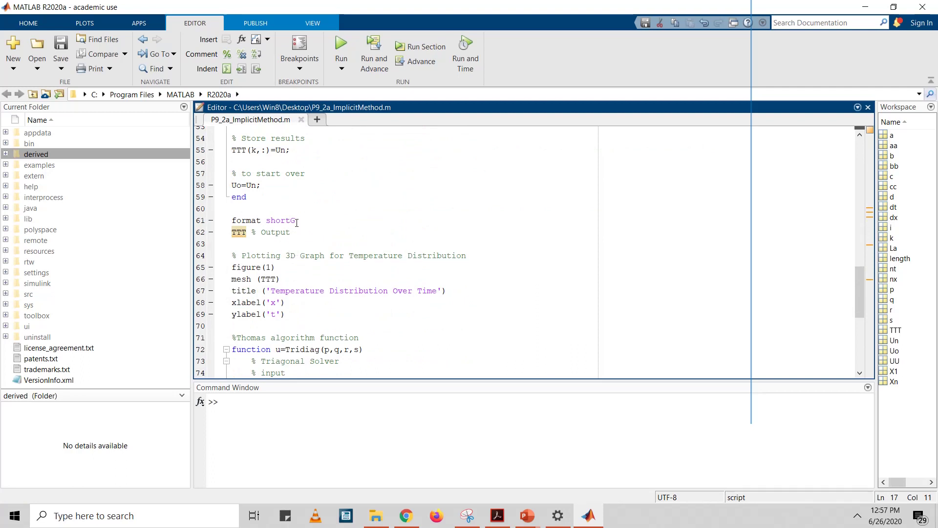
pyautogui.click(297, 233)
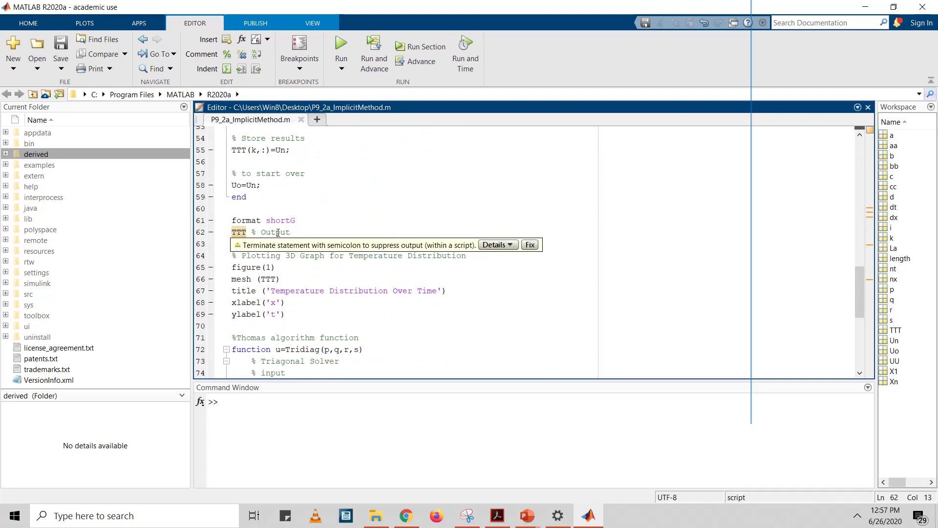
pyautogui.scroll(-2, 289, 276)
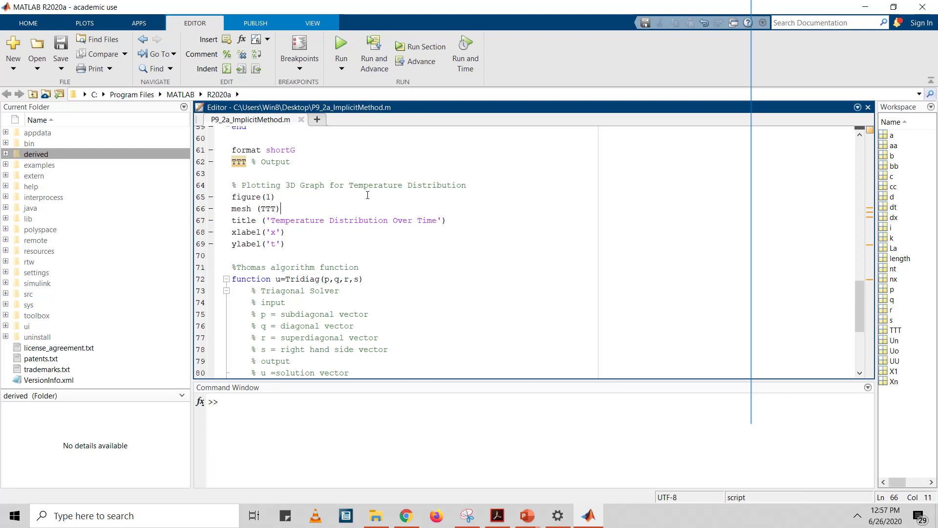
# Step: Run the script and enter lambda 0.03669, delta x 1 and time step 30
pyautogui.click(337, 48)
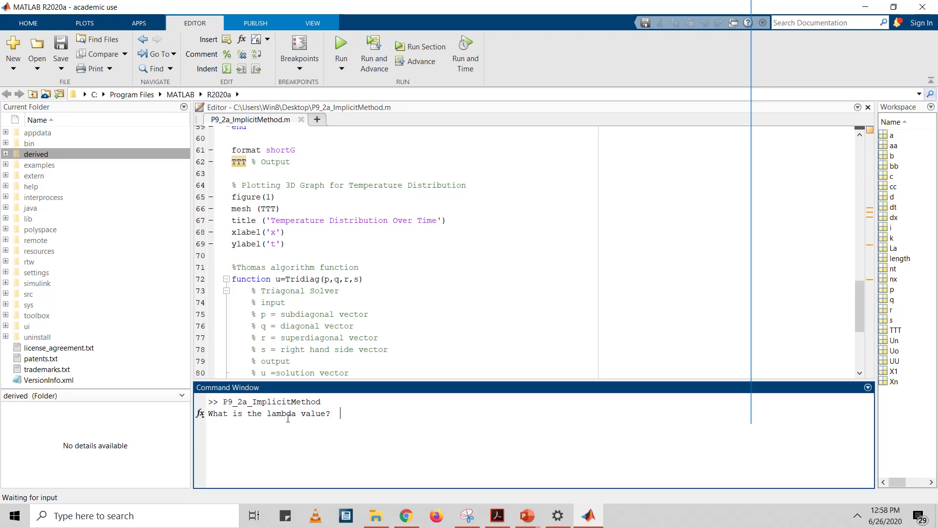
pyautogui.write('0.03669')
pyautogui.press('Return')
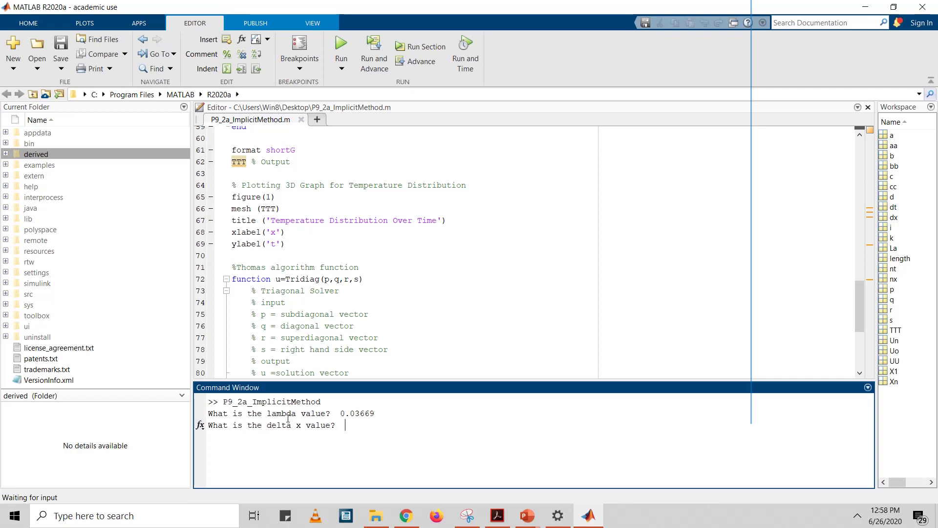
pyautogui.write('1')
pyautogui.press('Return')
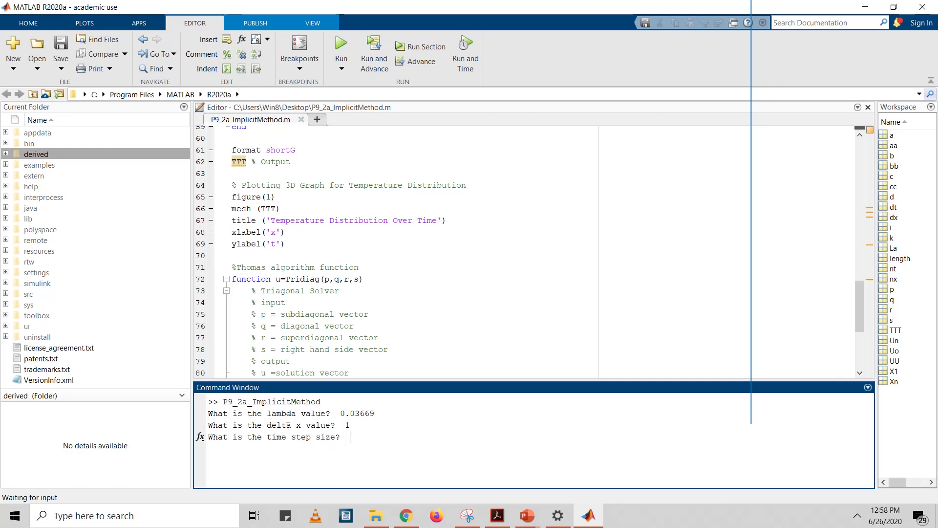
pyautogui.write('30')
pyautogui.press('Return')
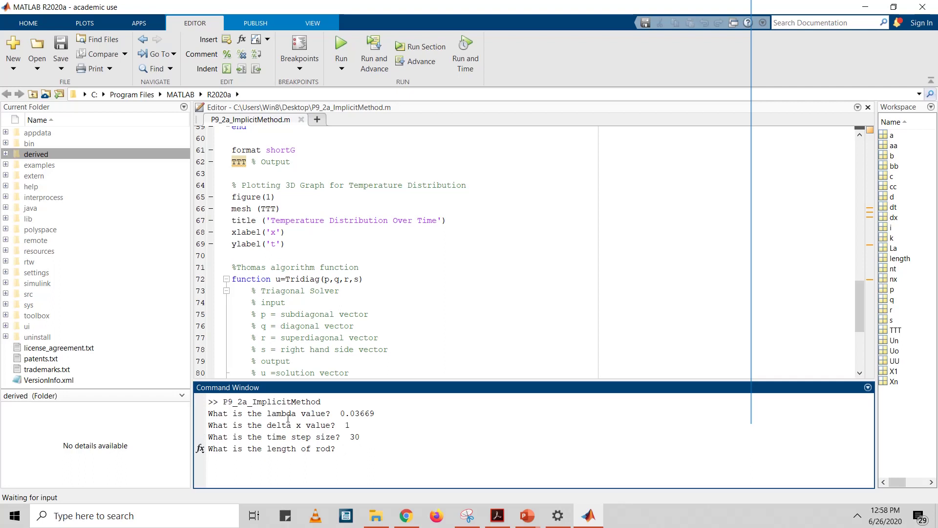
# Step: Enter rod length 5, X0 0, Xn 5 and 20 iterations to compute the results
pyautogui.write('5')
pyautogui.press('Return')
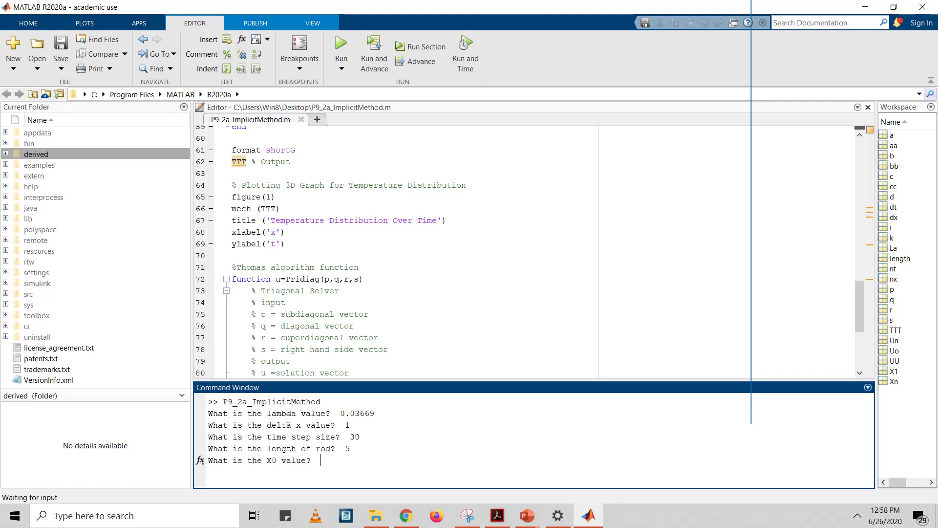
pyautogui.write('0')
pyautogui.press('Return')
pyautogui.write('5')
pyautogui.press('Return')
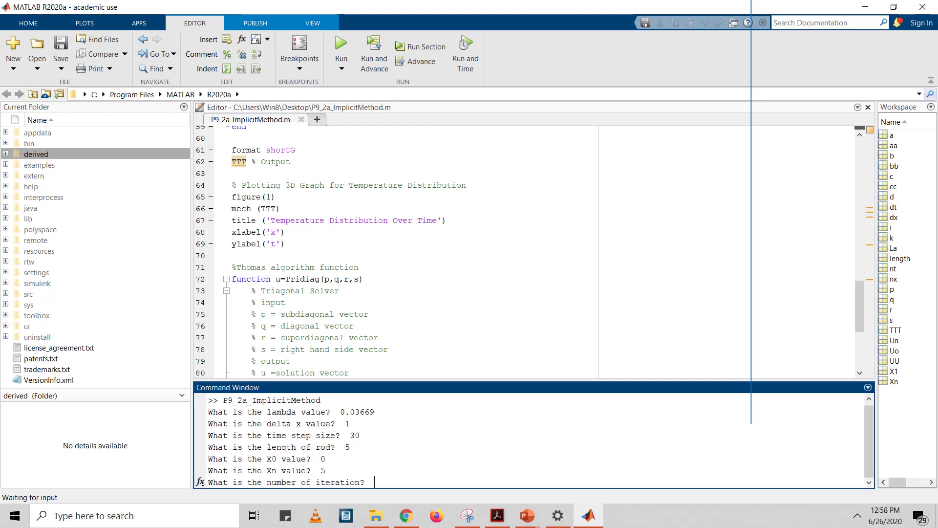
pyautogui.write('20')
pyautogui.press('Return')
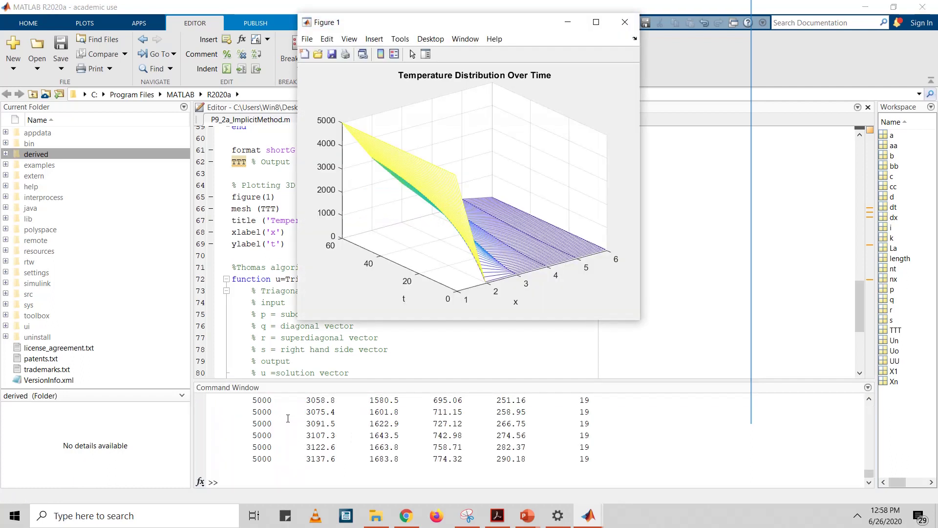
# Step: Select the first rows of the TTT table in the Command Window
pyautogui.scroll(20, 294, 423)
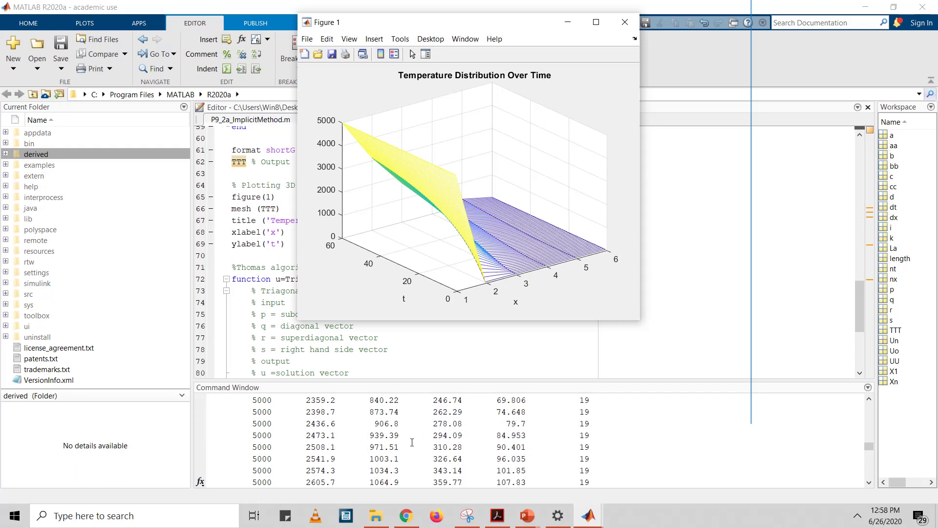
pyautogui.scroll(-1, 346, 431)
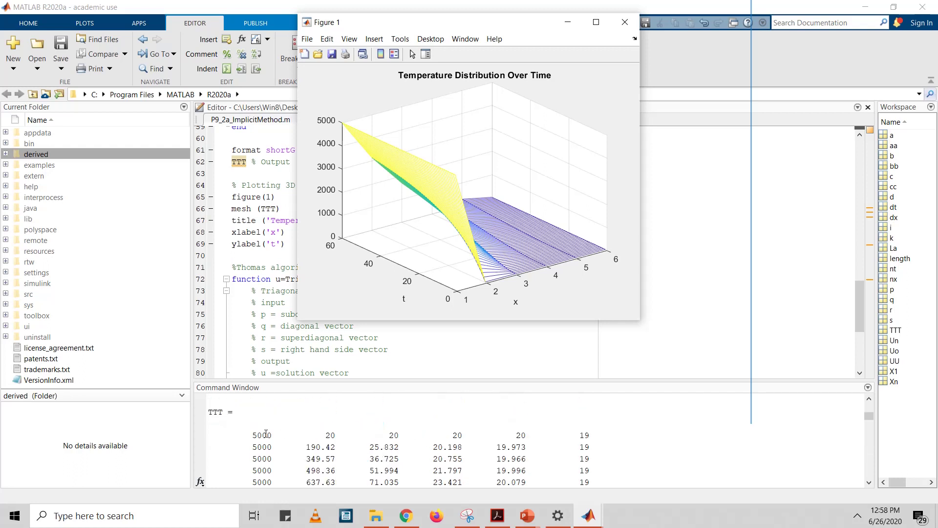
pyautogui.moveTo(262, 435); pyautogui.dragTo(602, 469)
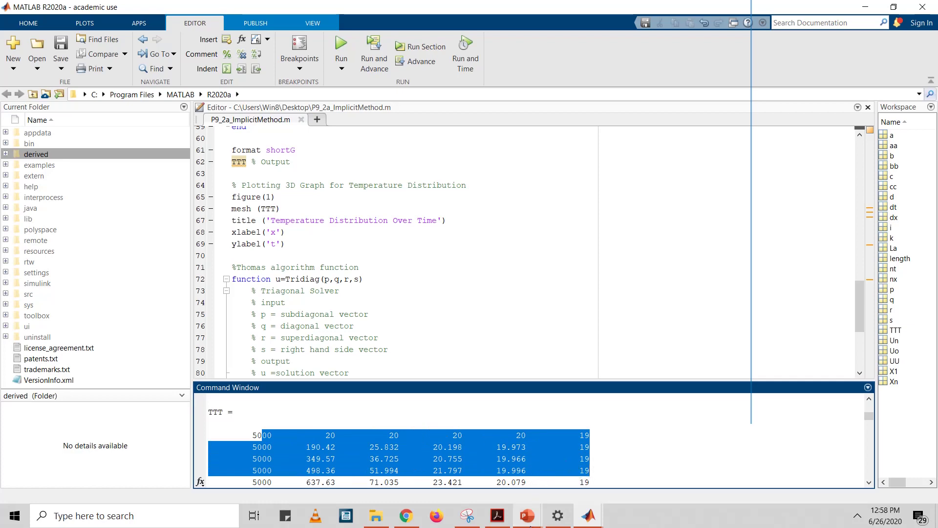
# Step: Compare them with the report's slides 11 and 10, then minimize PowerPoint
pyautogui.moveTo(527, 514)
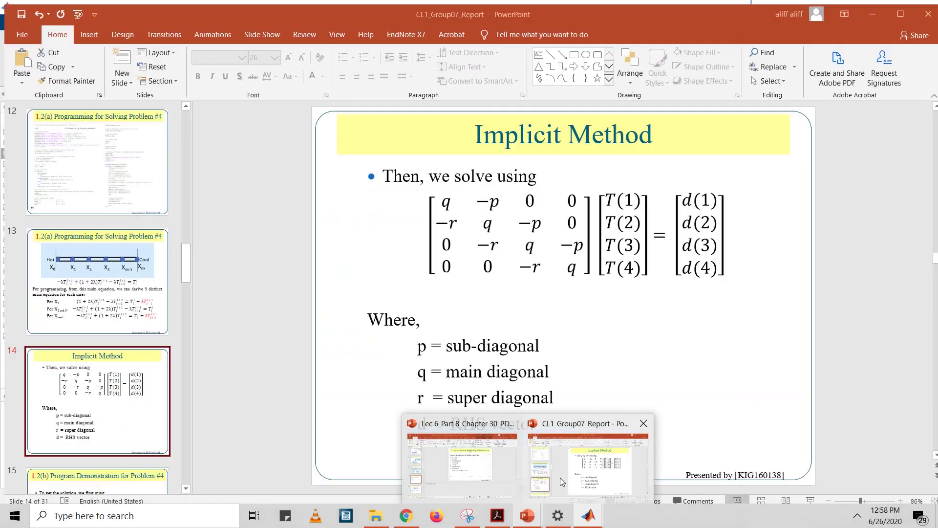
pyautogui.click(560, 477)
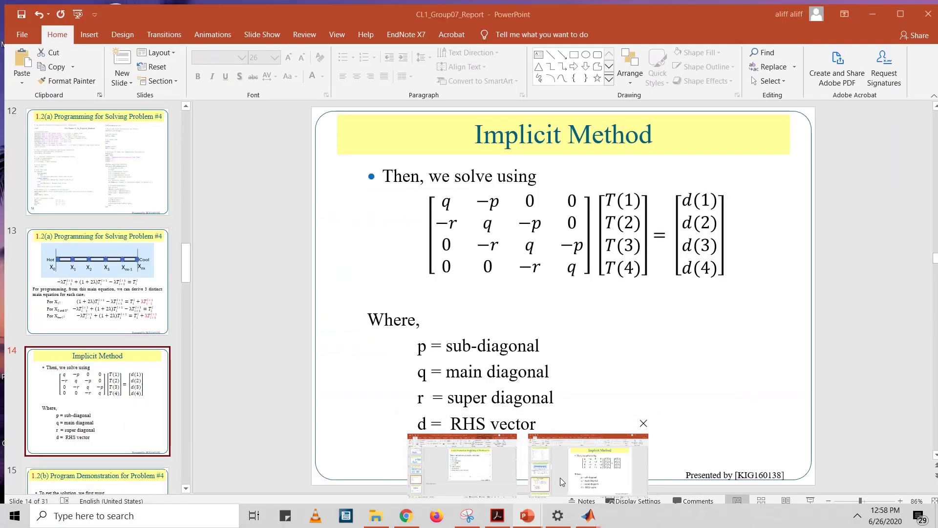
pyautogui.scroll(5, 121, 308)
pyautogui.click(108, 346)
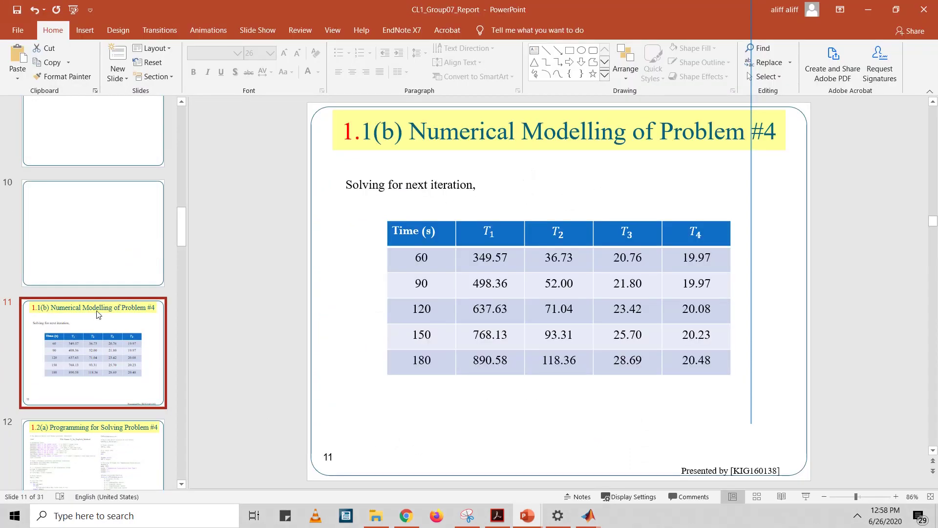
pyautogui.click(95, 277)
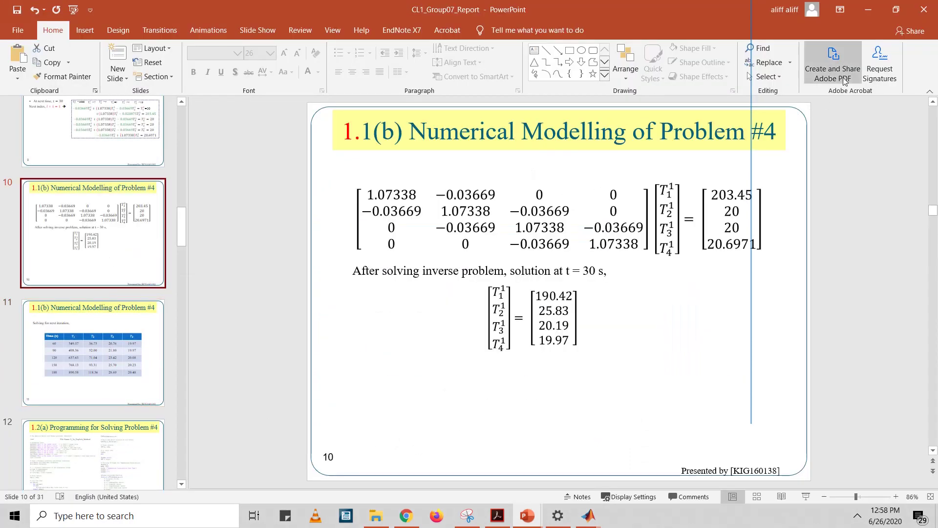
pyautogui.click(867, 10)
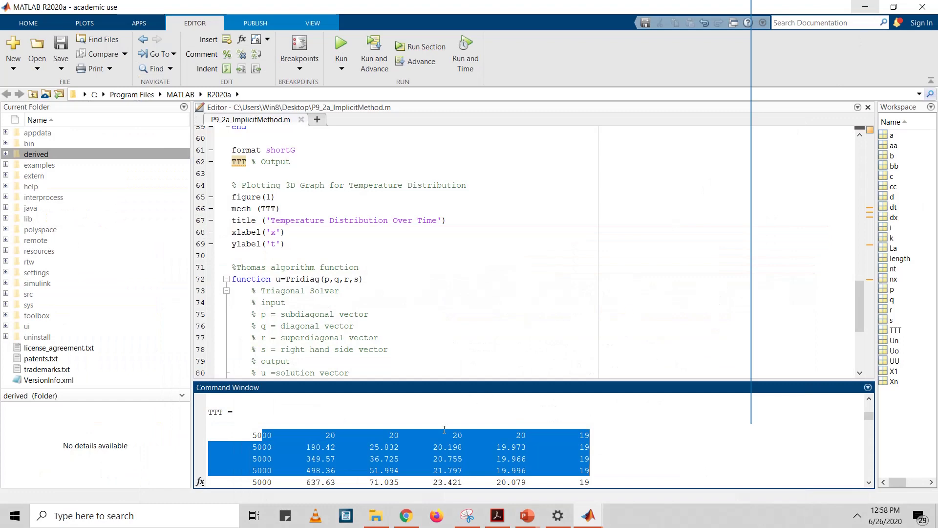
# Step: Bring the Figure 1 mesh forward and rotate it to a flat temperature-versus-x view
pyautogui.click(415, 458)
pyautogui.moveTo(594, 508)
pyautogui.click(647, 439)
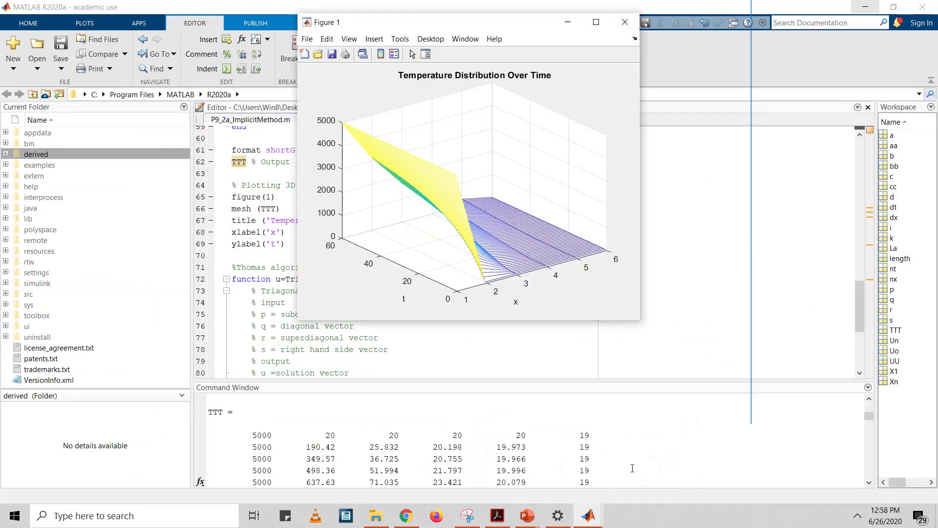
pyautogui.moveTo(519, 150); pyautogui.dragTo(441, 122)
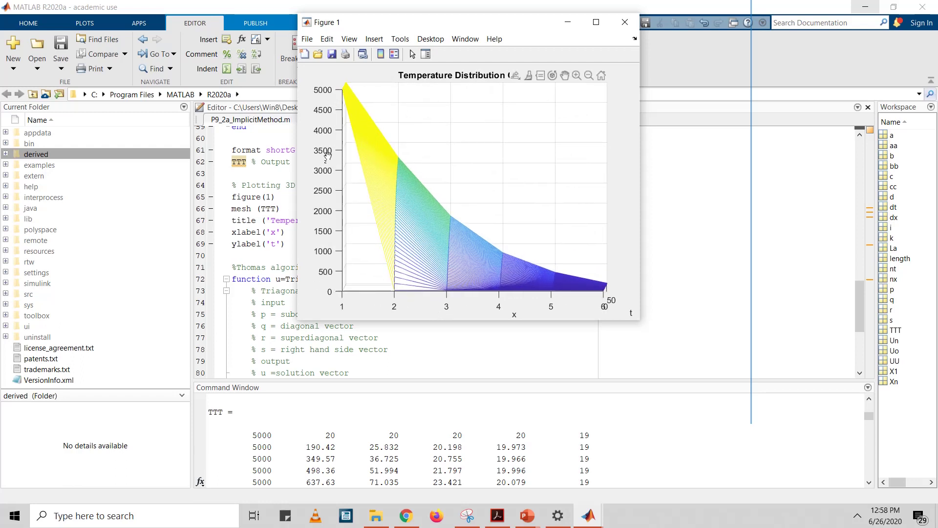
# Step: Read a temperature data tip on the mesh and tilt the view slightly
pyautogui.click(400, 158)
pyautogui.moveTo(553, 272)
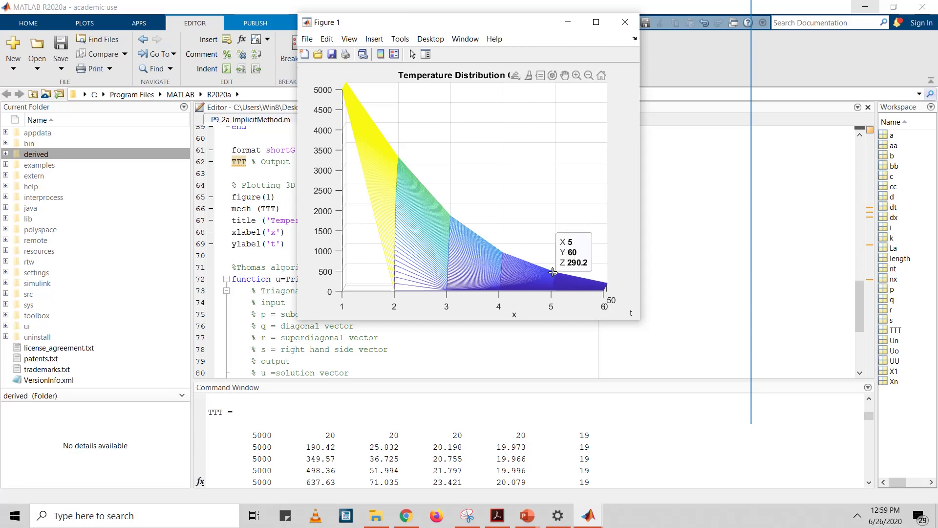
pyautogui.moveTo(492, 176); pyautogui.dragTo(478, 88)
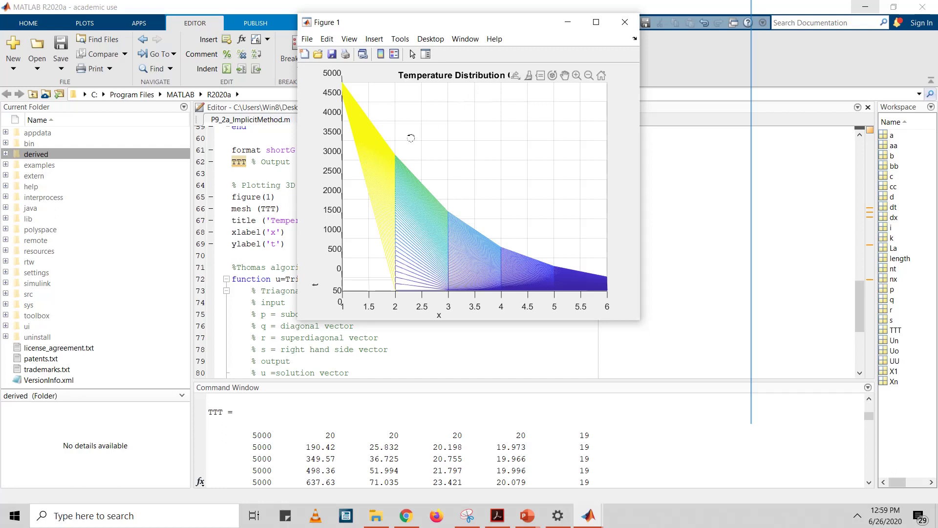